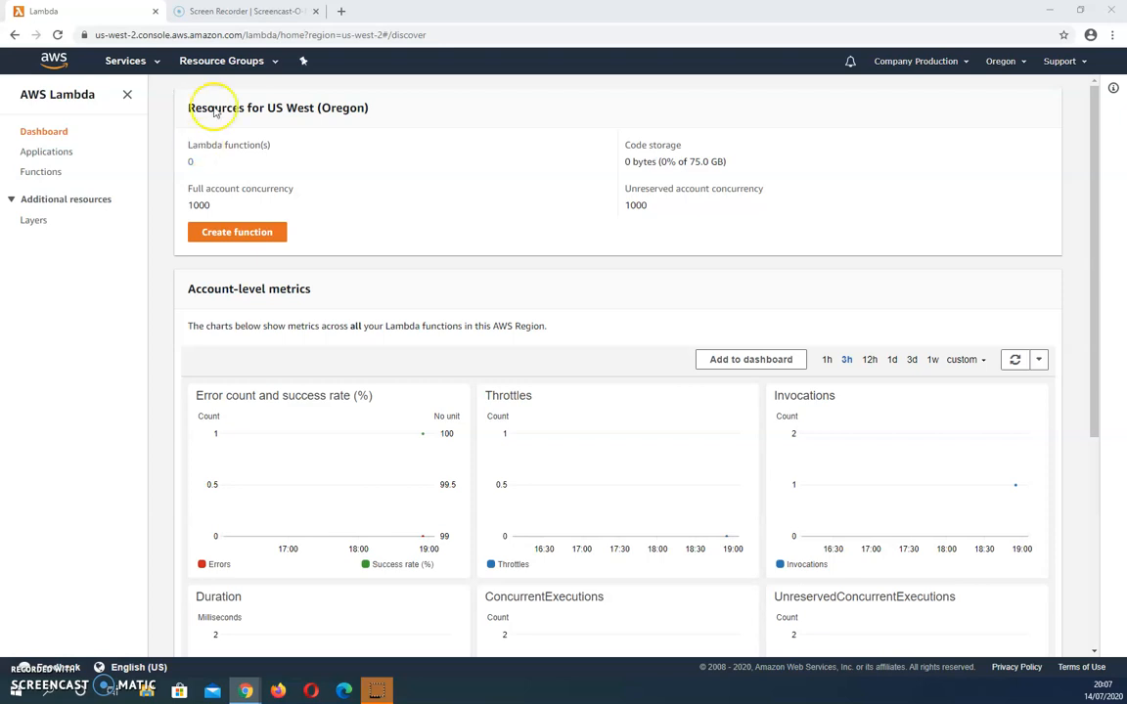
Step: Start creating a new Lambda function from the functions list, using a blueprint as the starting point
left_click(39, 154)
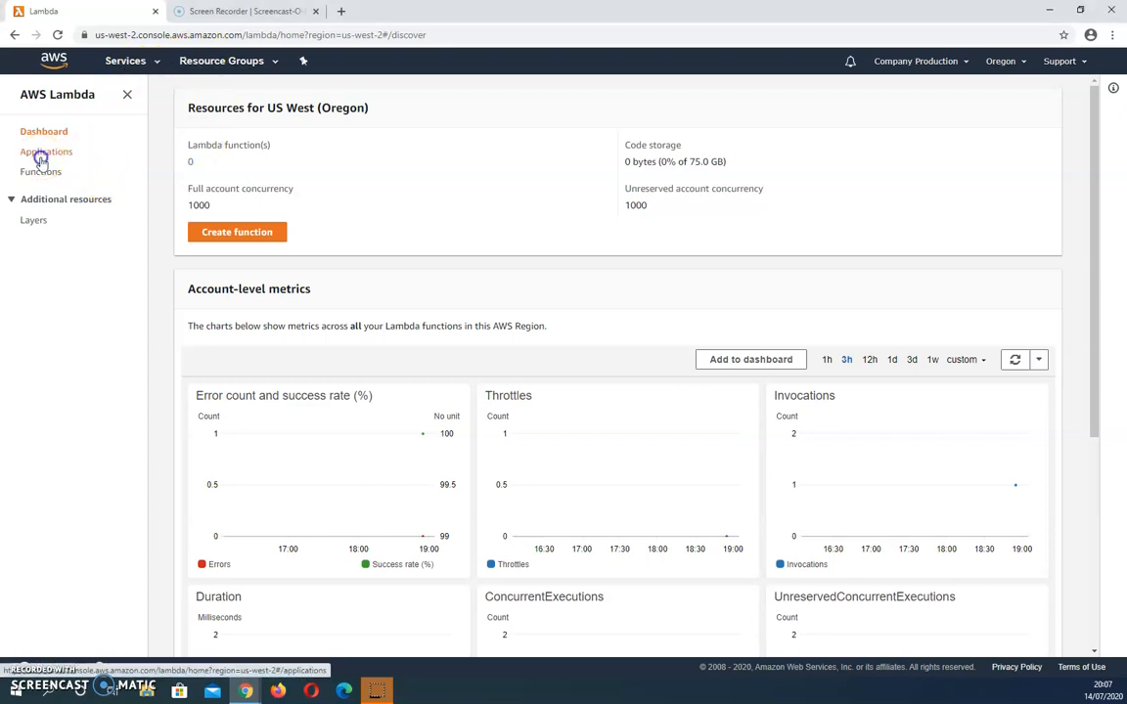
left_click(33, 174)
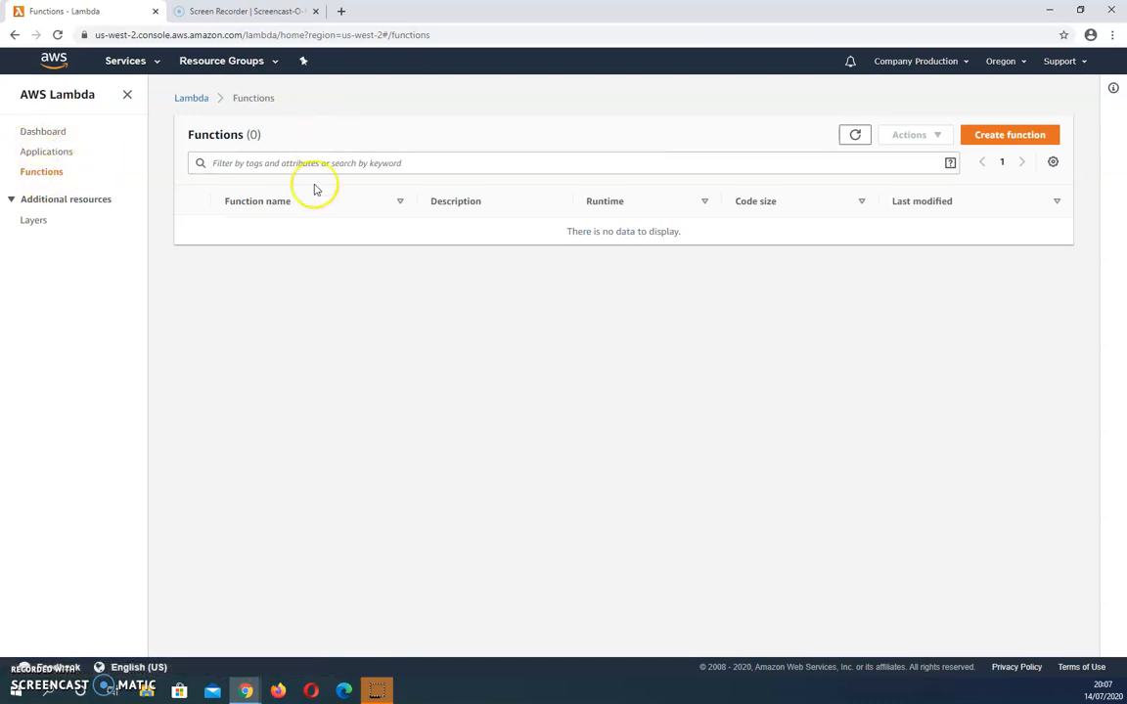
left_click(1009, 136)
left_click(491, 219)
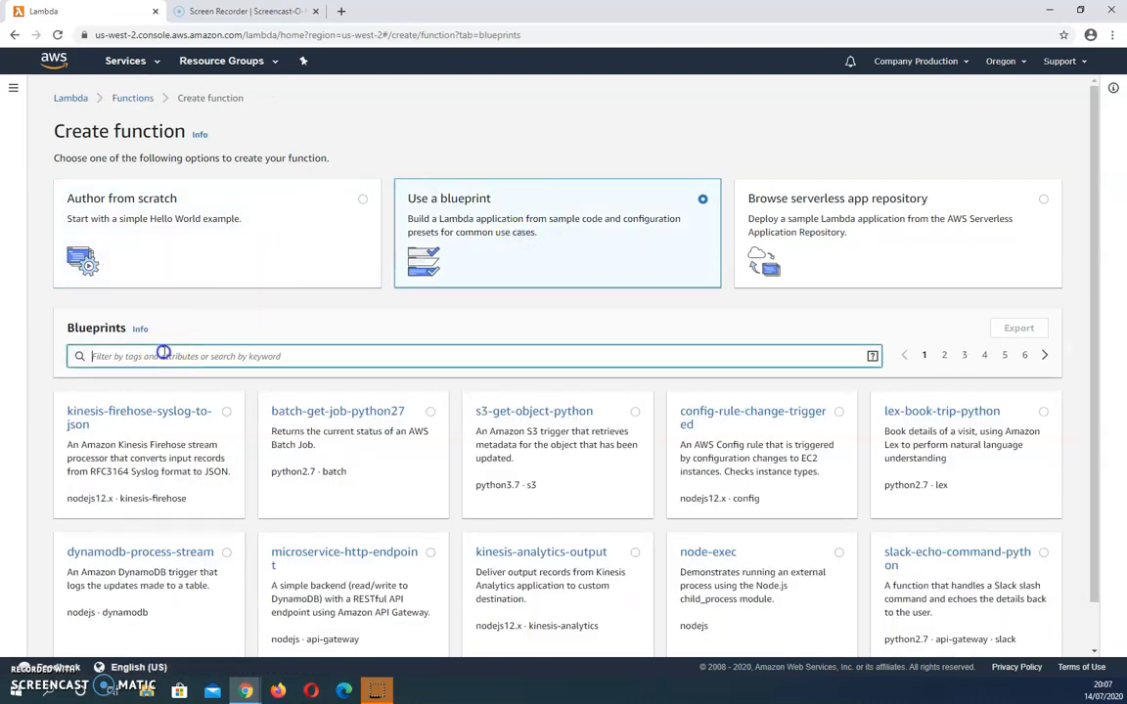
Step: Filter the blueprints by the name hello-world-python, select that blueprint and proceed to its configuration
left_click(164, 356)
left_click(132, 391)
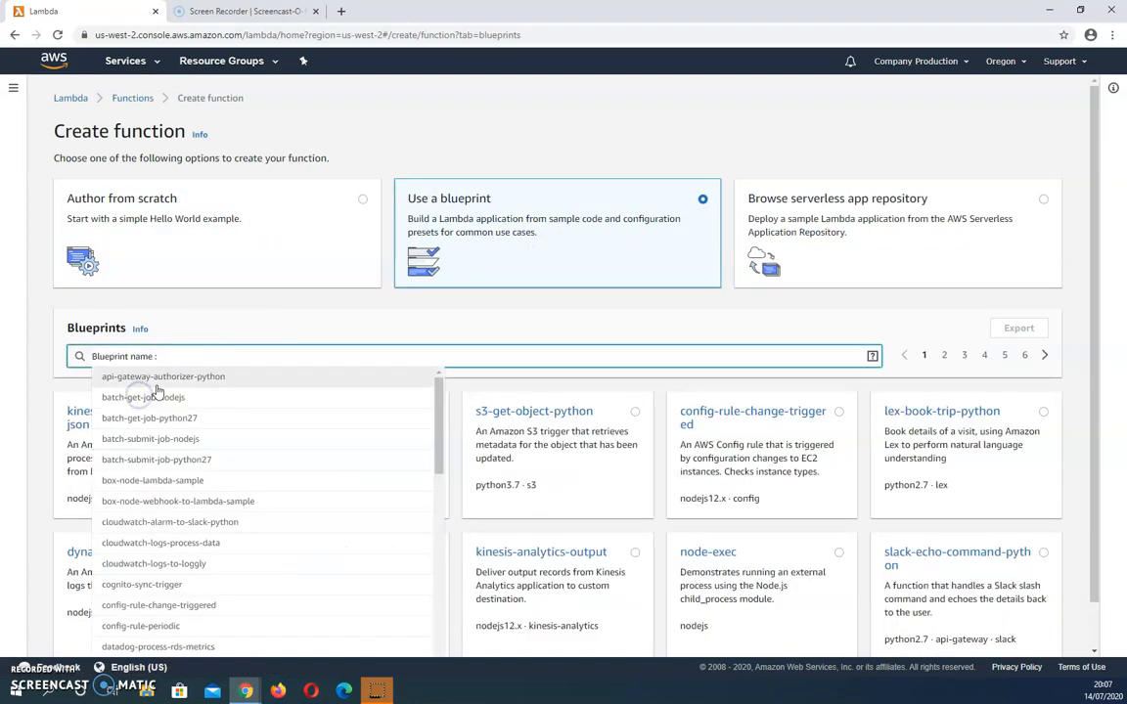
type("hello")
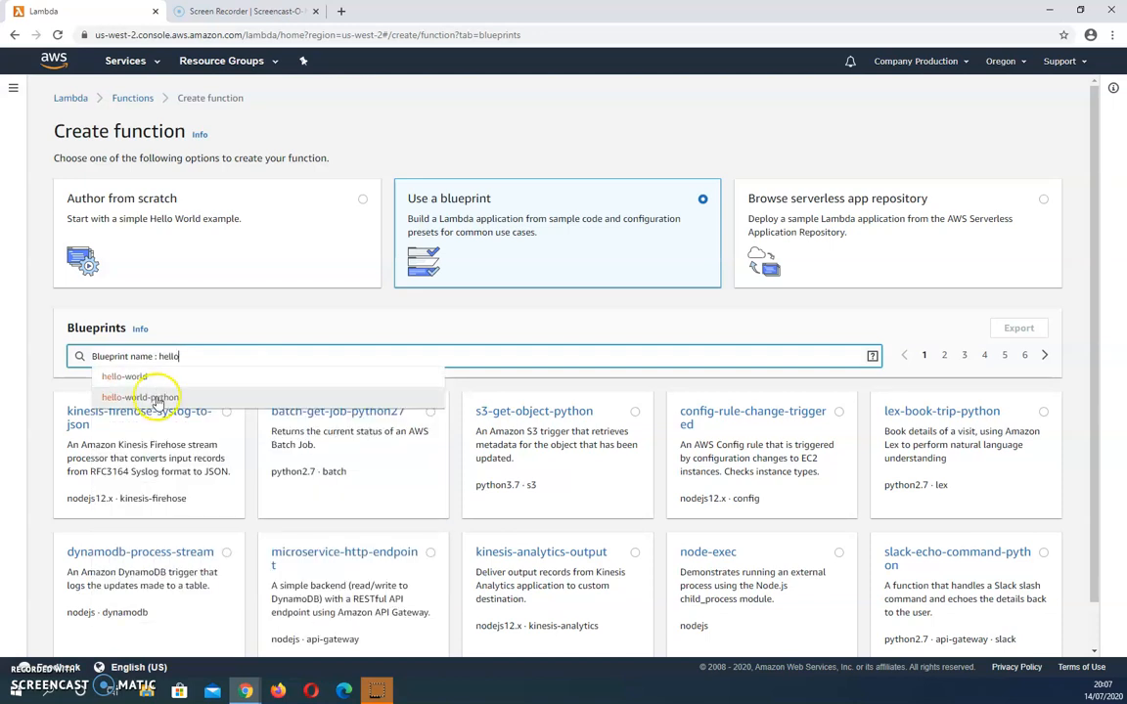
left_click(156, 395)
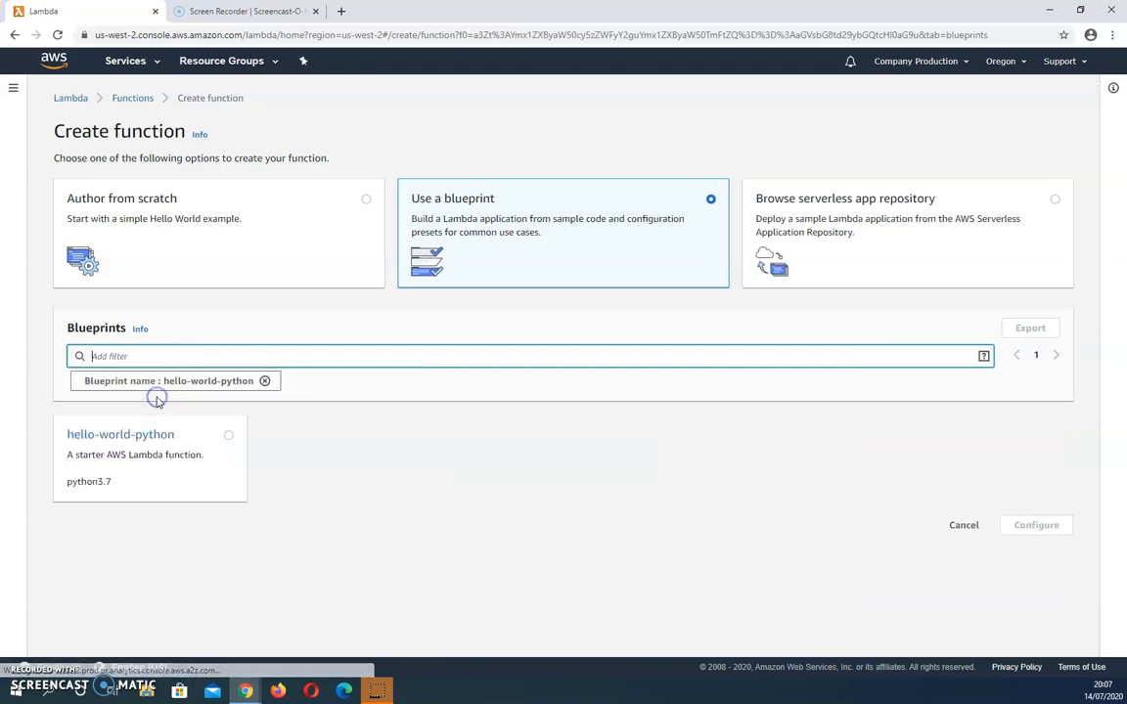
left_click(119, 476)
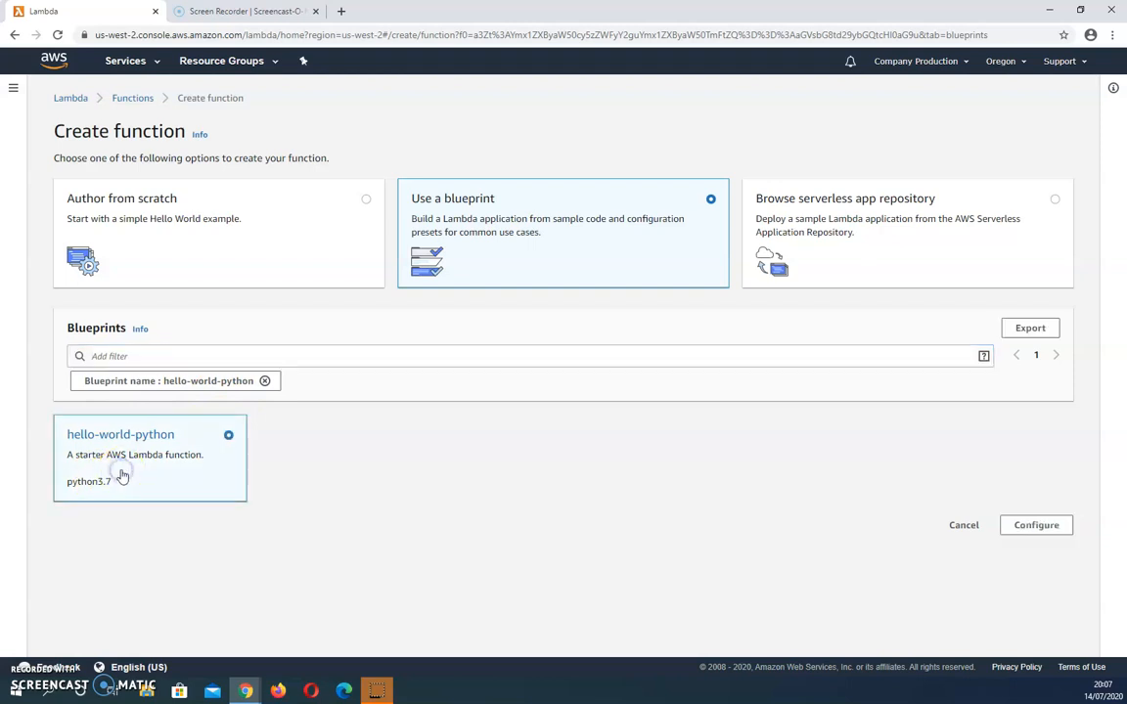
left_click(1037, 524)
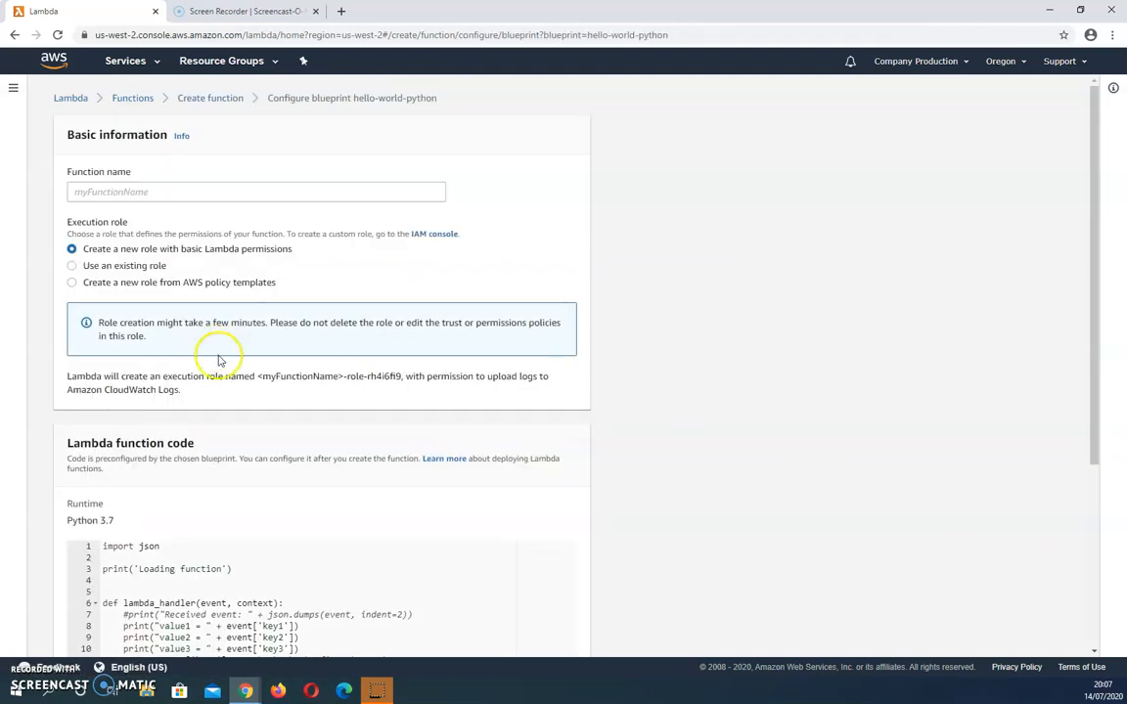
Step: Name the function HelloWordTutorial
left_click(131, 192)
type("HelloWordTutorial")
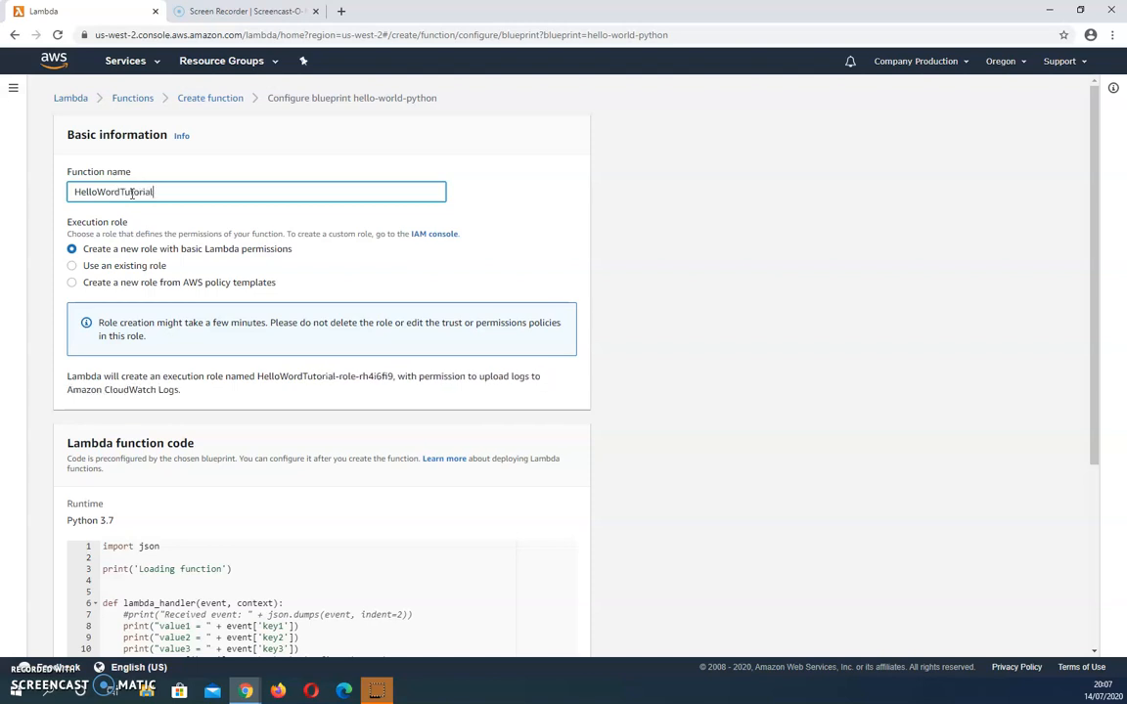
key("BackSpace")
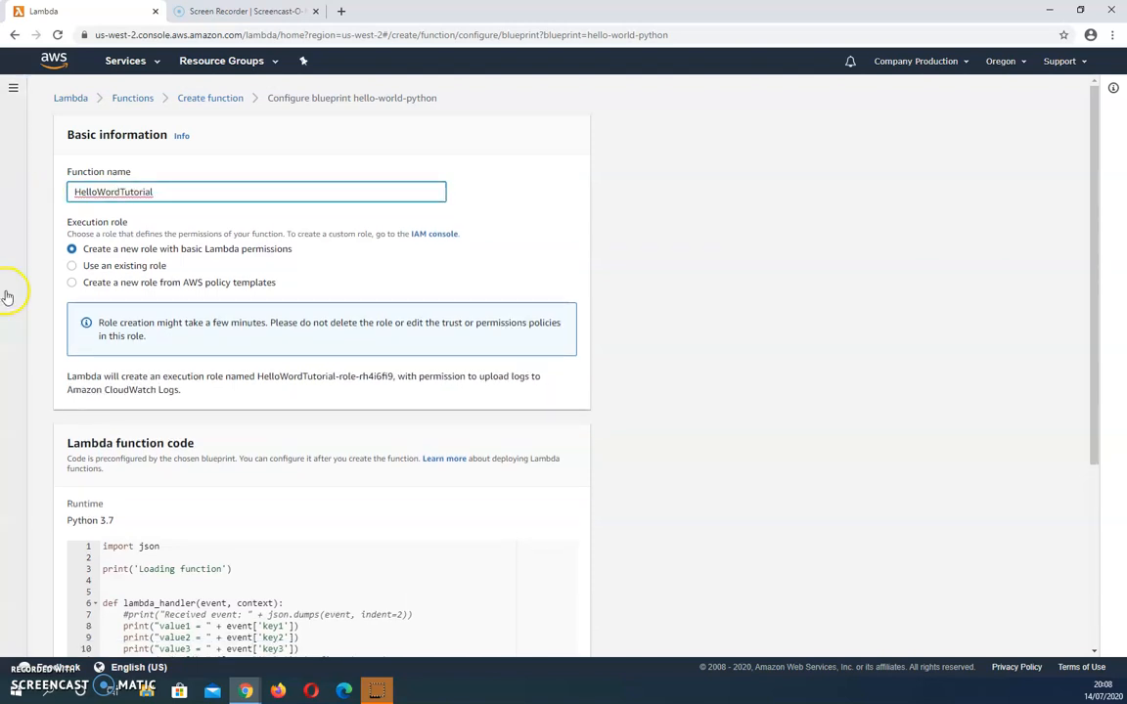
Step: Set the execution role to a new one from AWS policy templates, named MyLambdaRole, with Basic Lambda@Edge permissions (for CloudFront trigger)
left_click(93, 282)
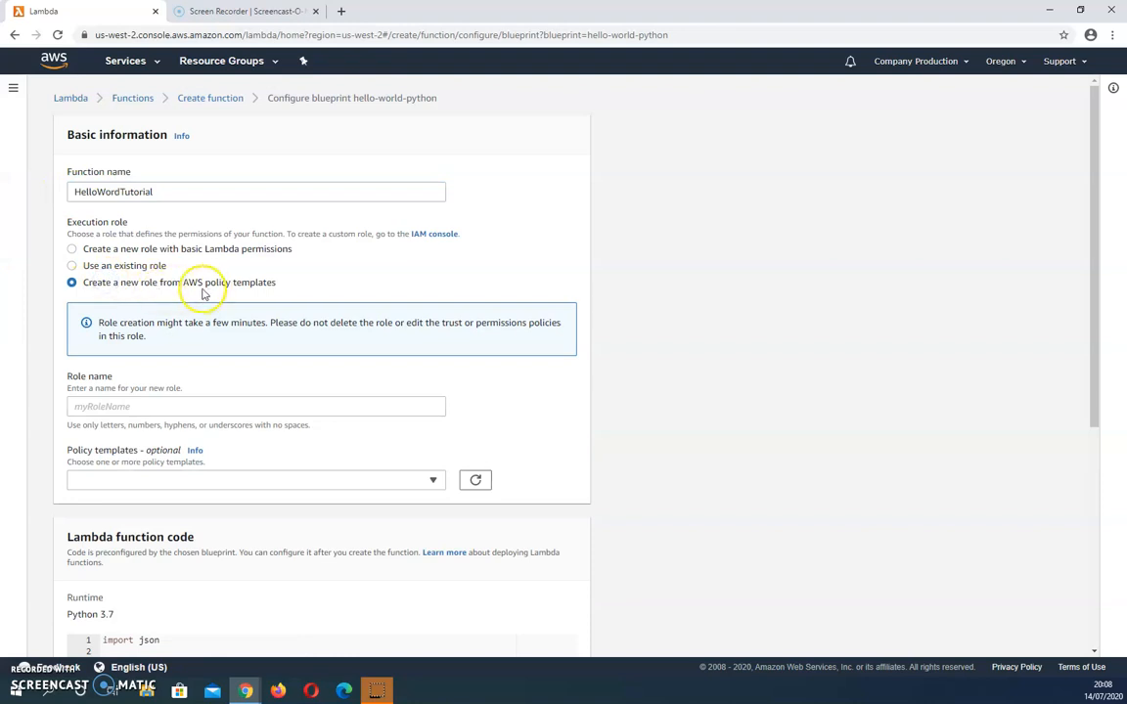
left_click(142, 409)
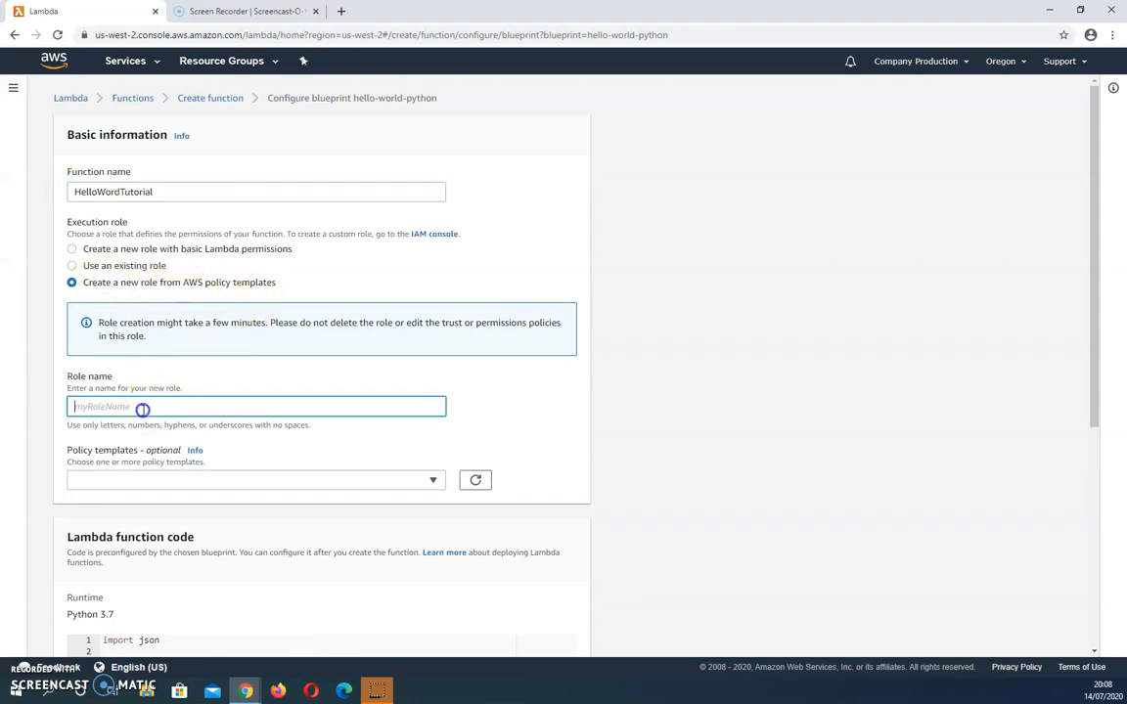
type("MyLambdaRole")
left_click(155, 480)
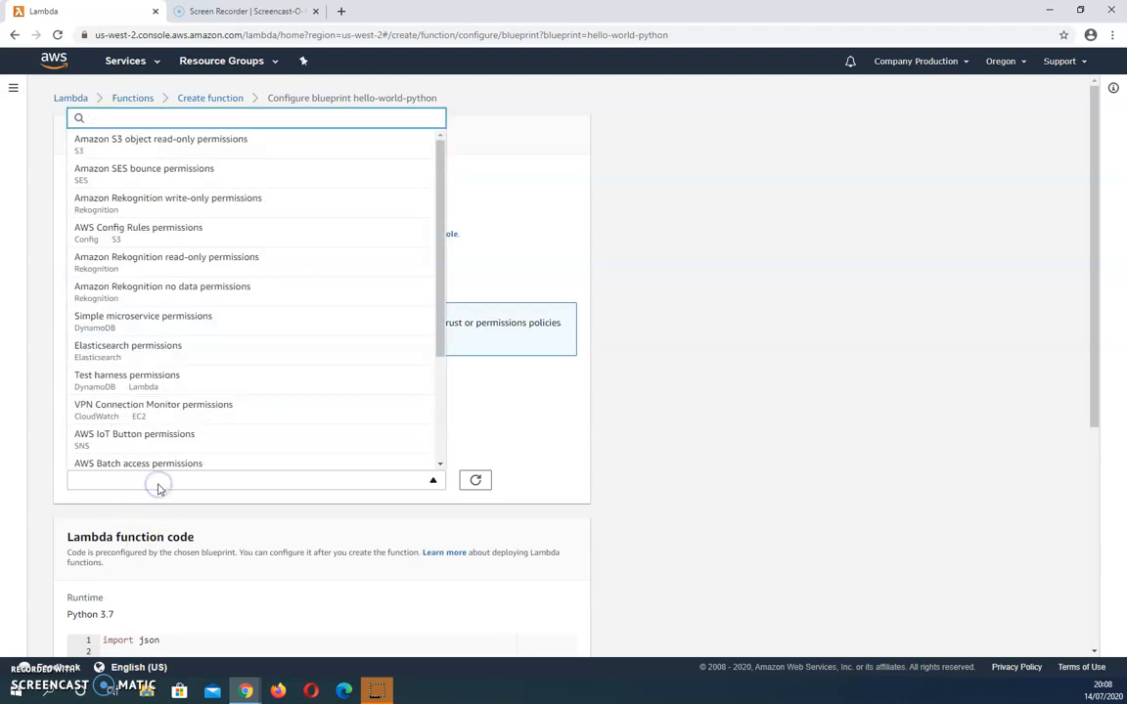
scroll(206, 447, "down", 3)
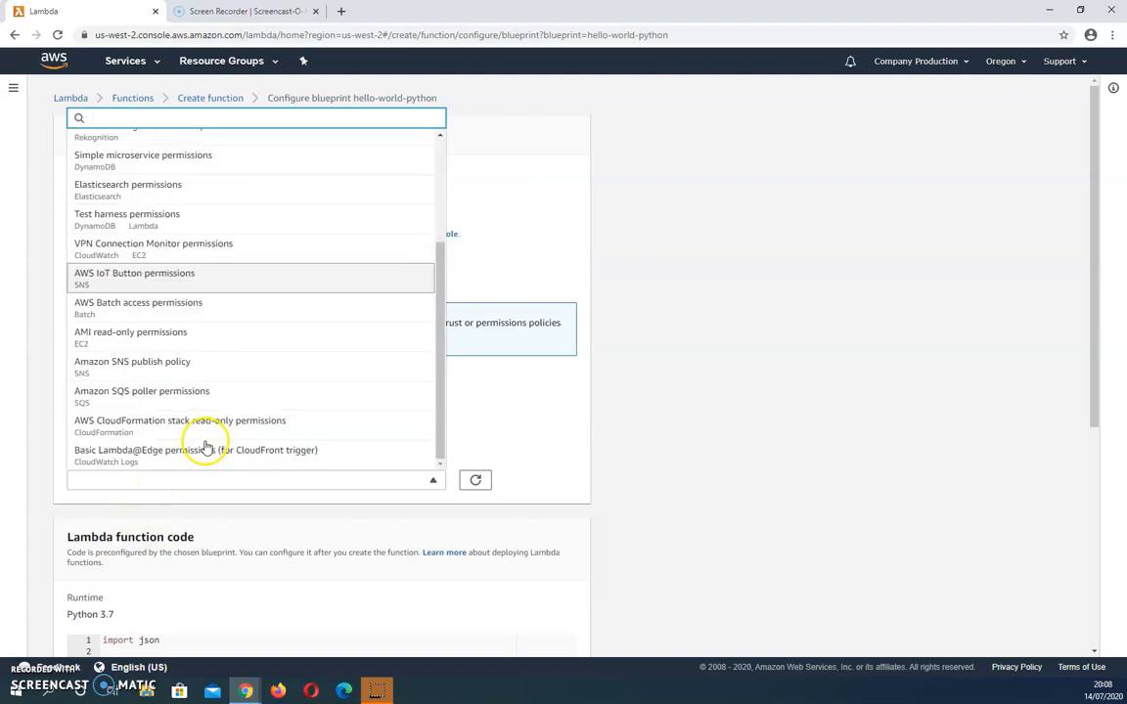
left_click(155, 459)
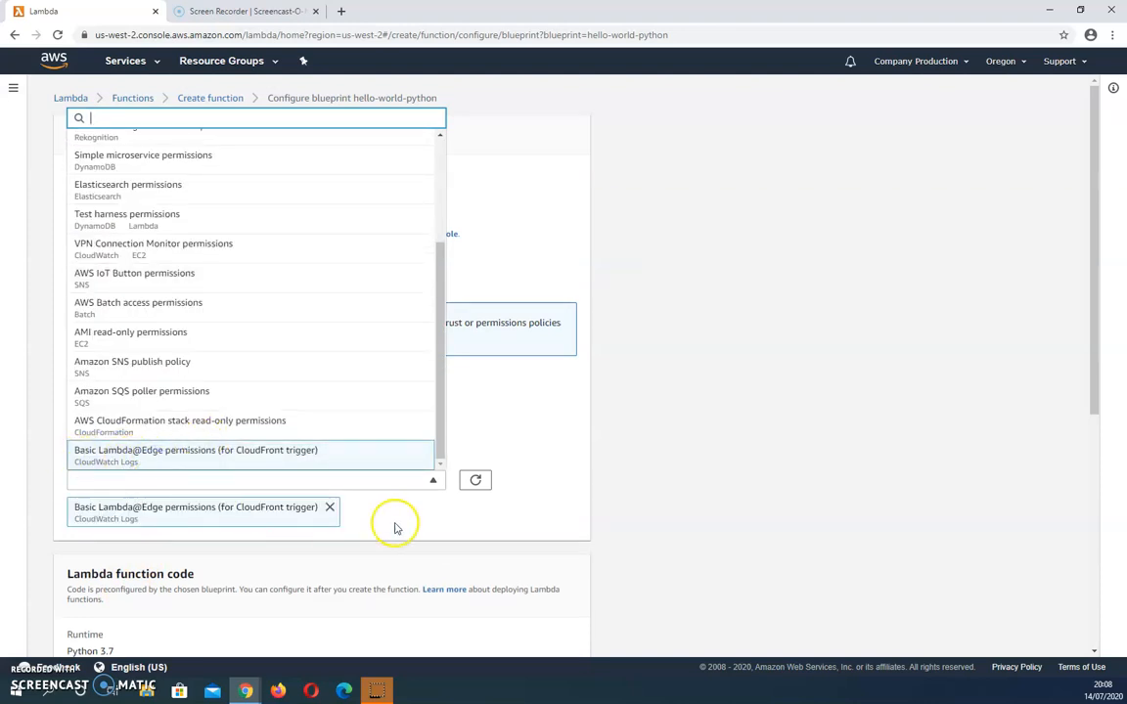
left_click(573, 467)
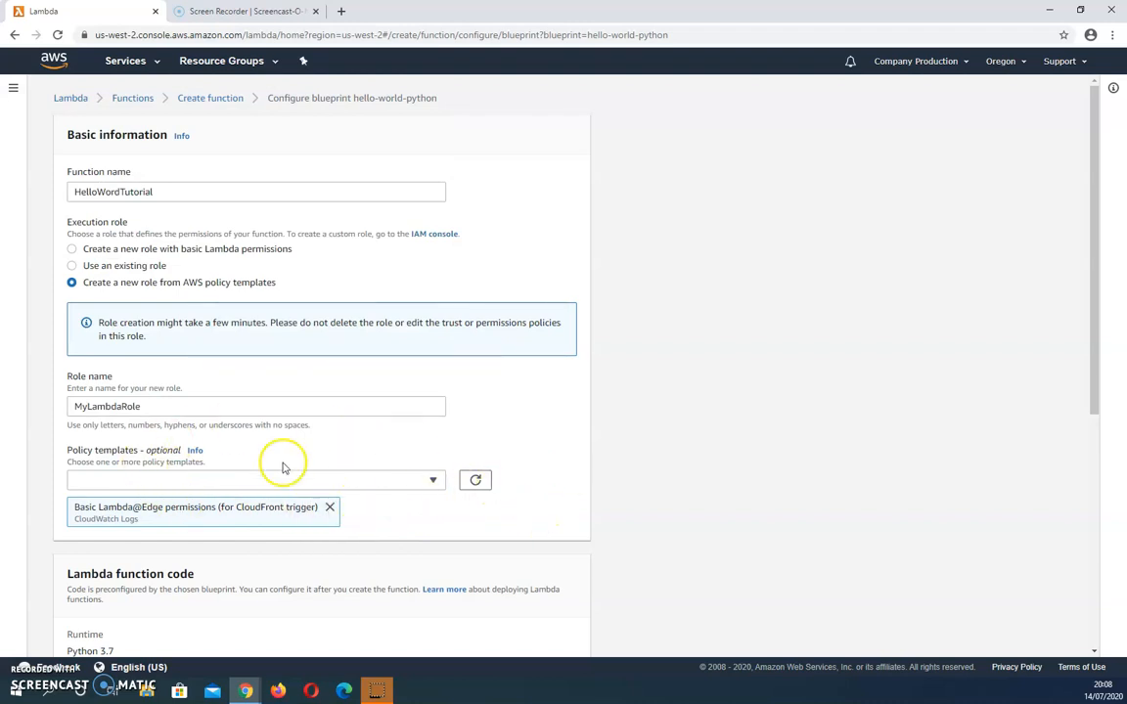
Step: Create the function from the preconfigured Python code and review its designer and function code
scroll(653, 564, "down", 6)
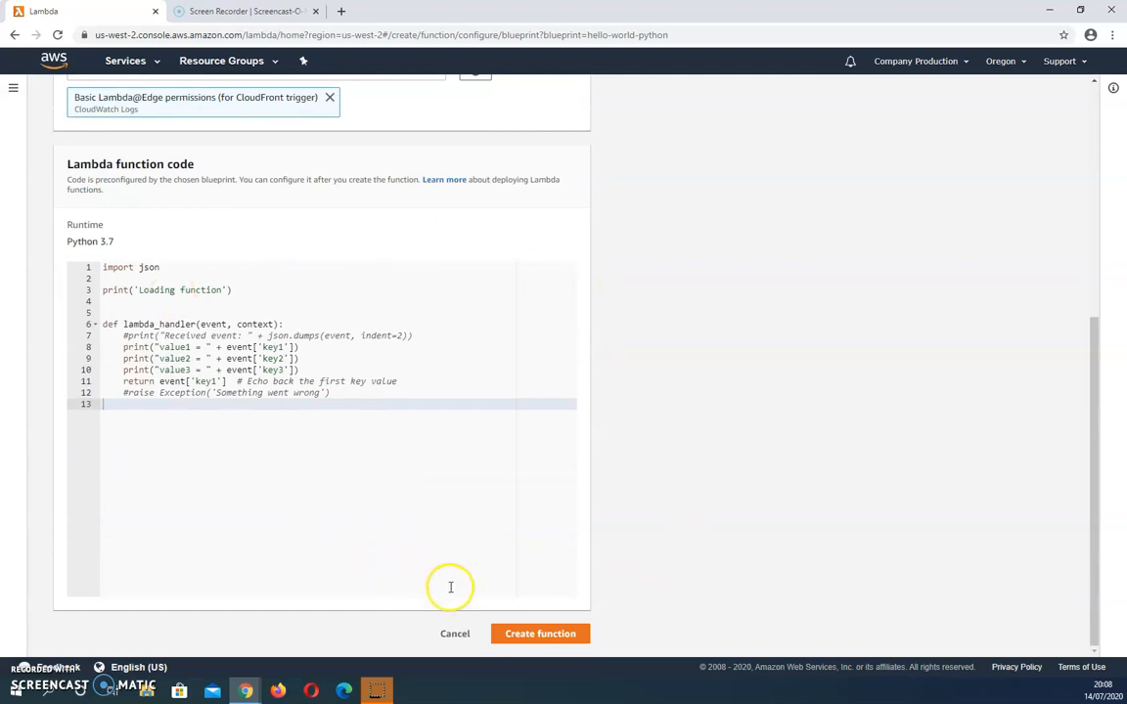
left_click(548, 635)
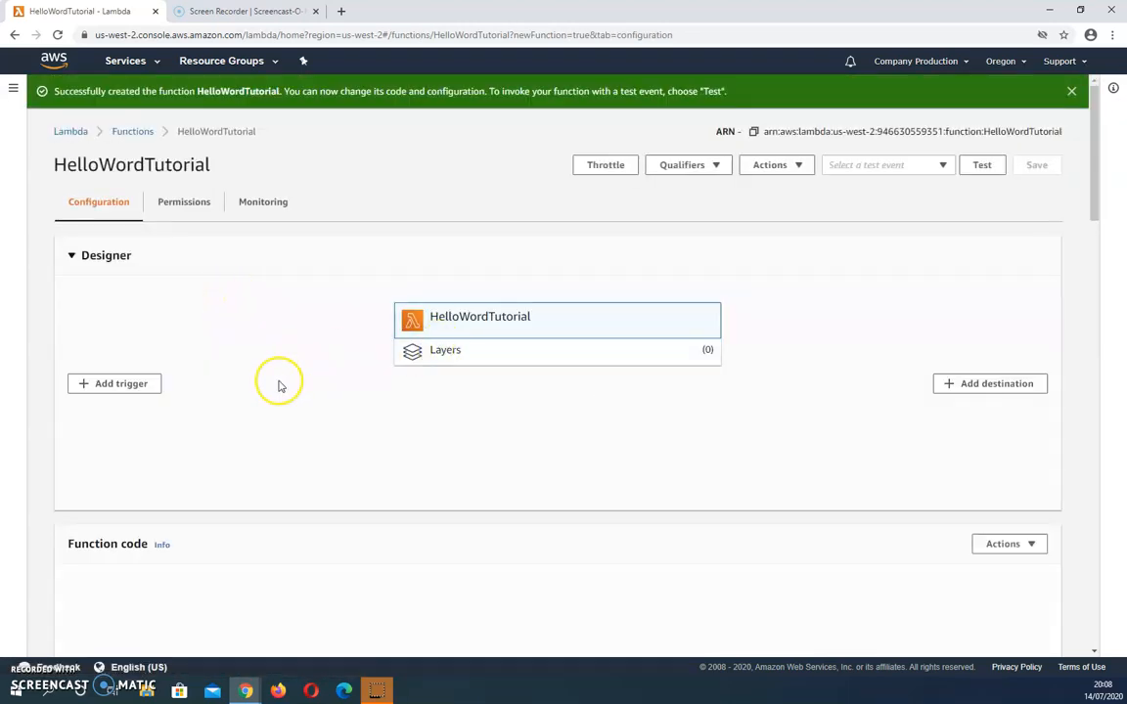
scroll(277, 383, "down", 4)
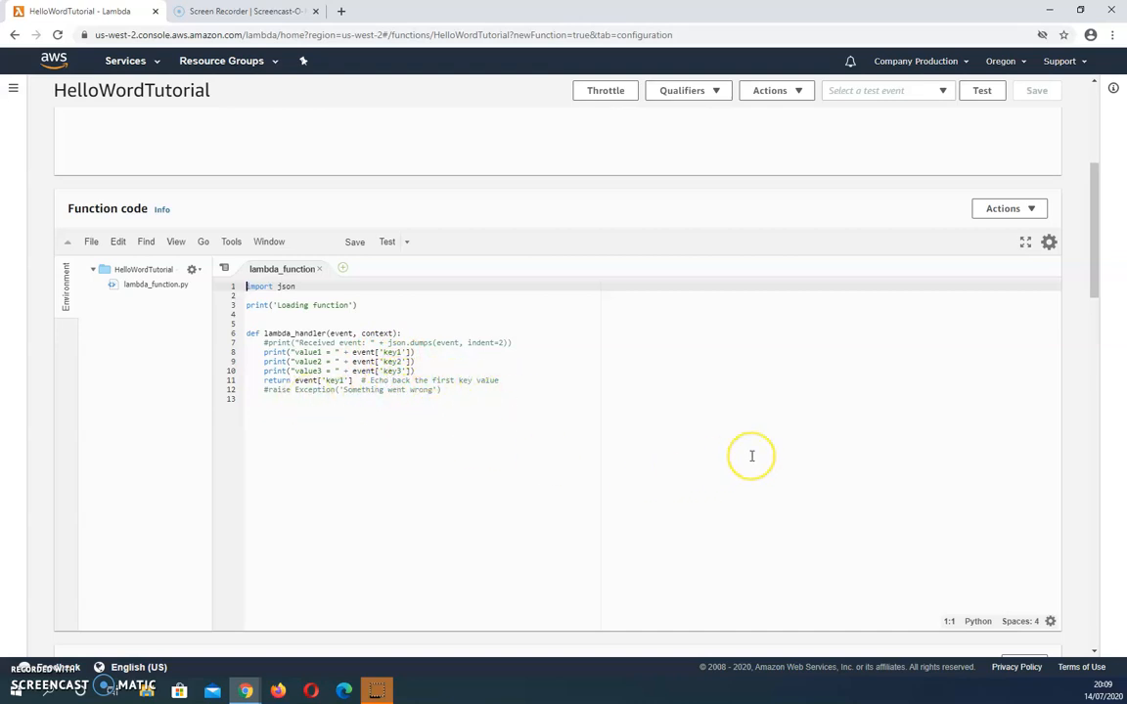
scroll(751, 456, "up", 5)
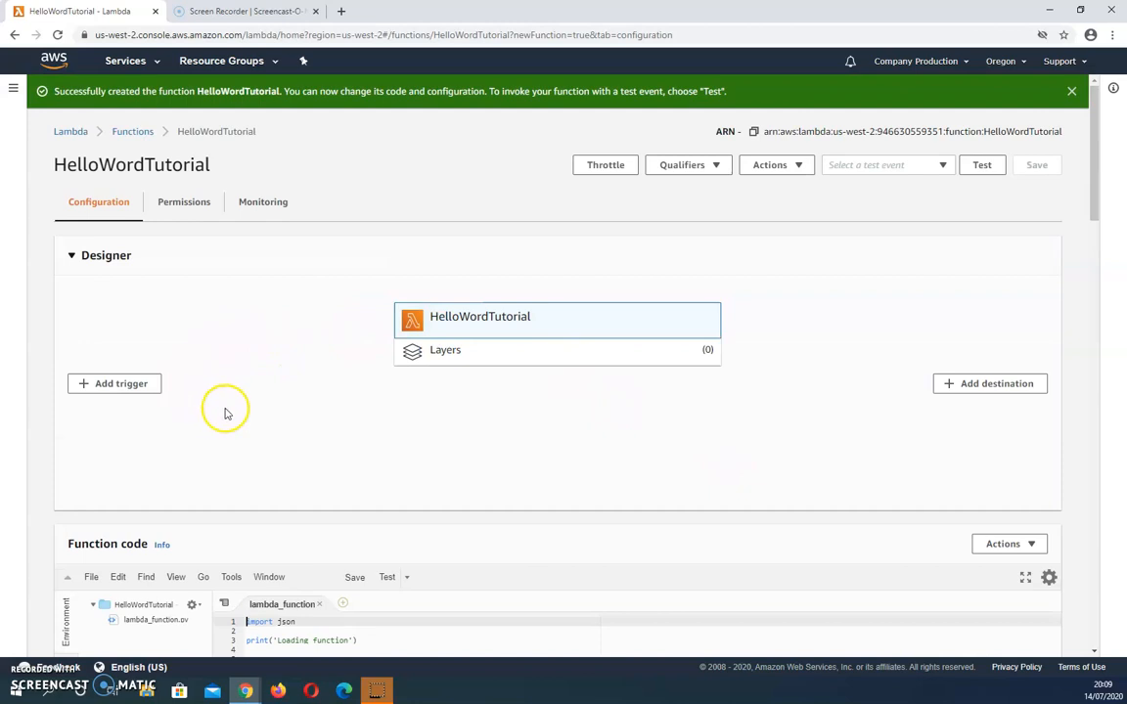
scroll(227, 418, "down", 3)
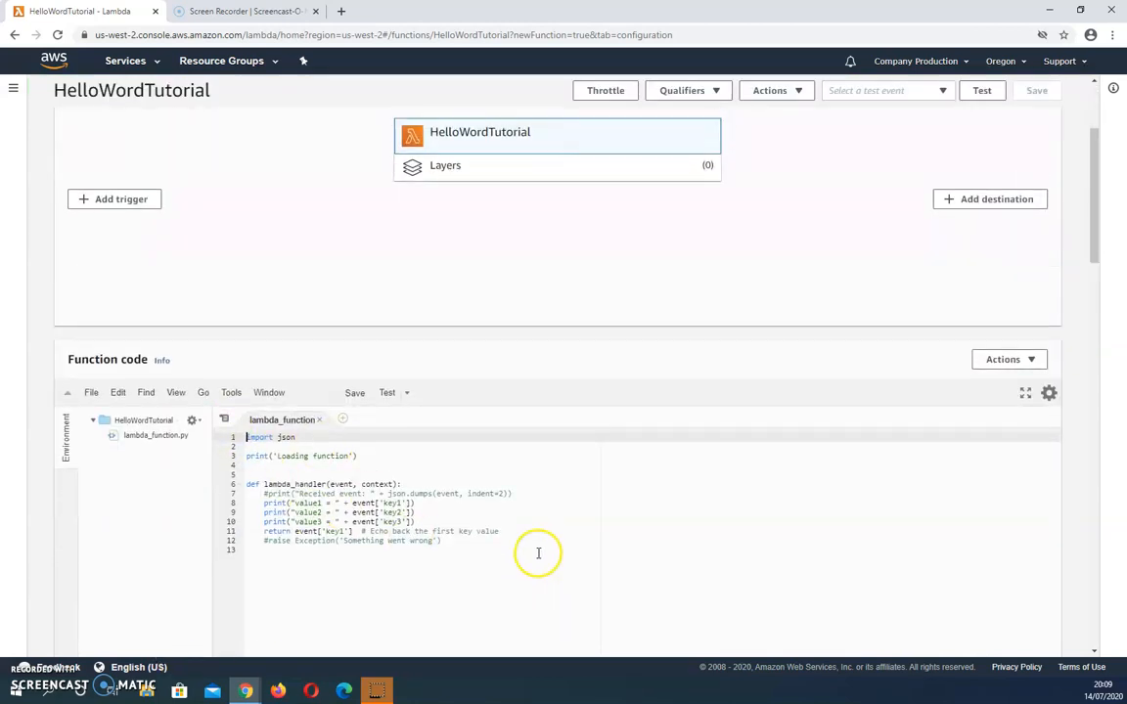
Step: Configure a new test event for the function and name it HelloWorld
scroll(538, 553, "up", 3)
left_click(902, 168)
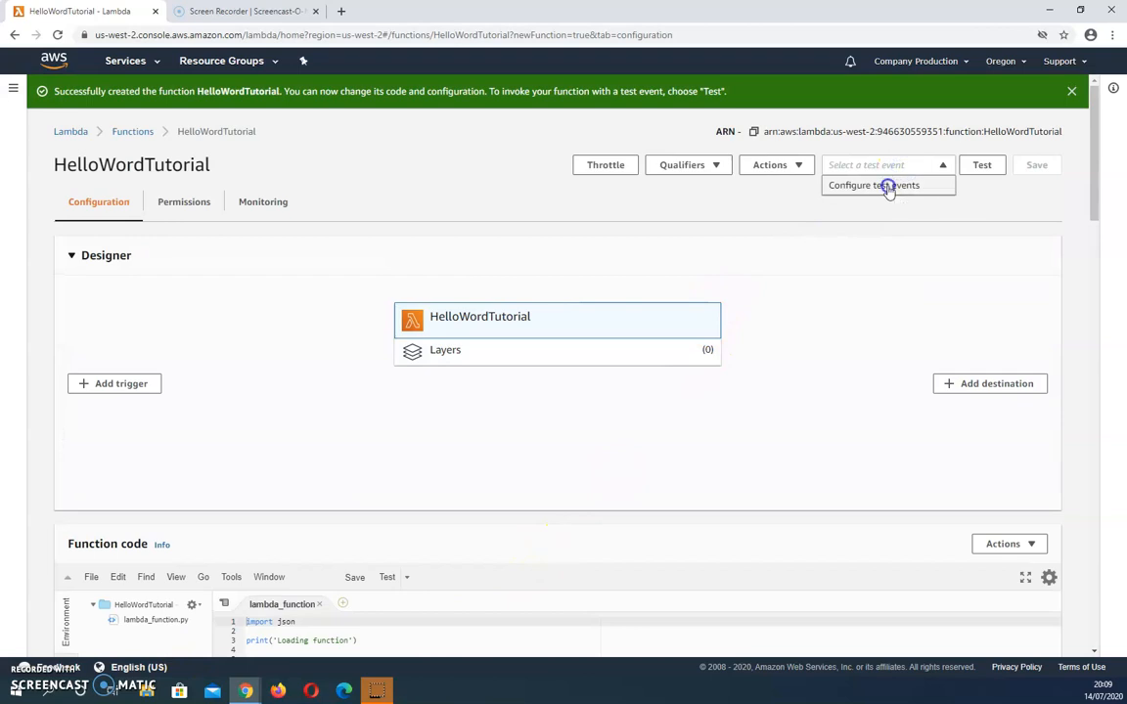
left_click(888, 187)
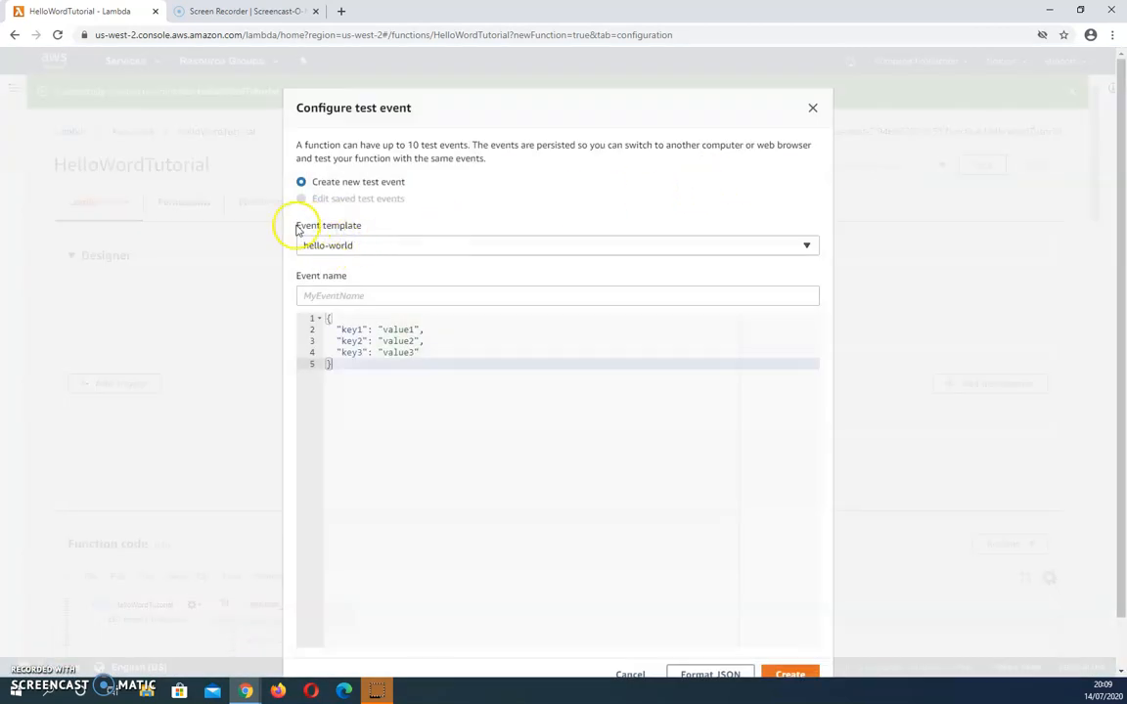
left_click(357, 297)
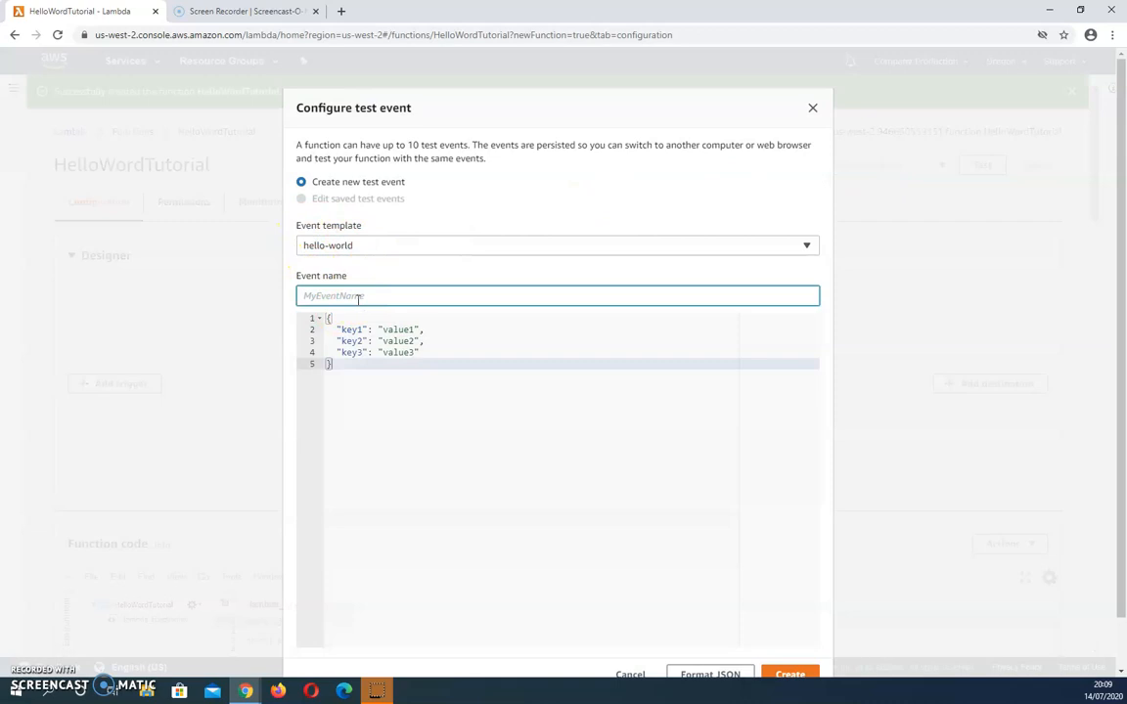
type("HelloWorld")
Step: Set the event's key1 value to "Hello World Welcome To My Tutorial" and create the test event
left_click(413, 329)
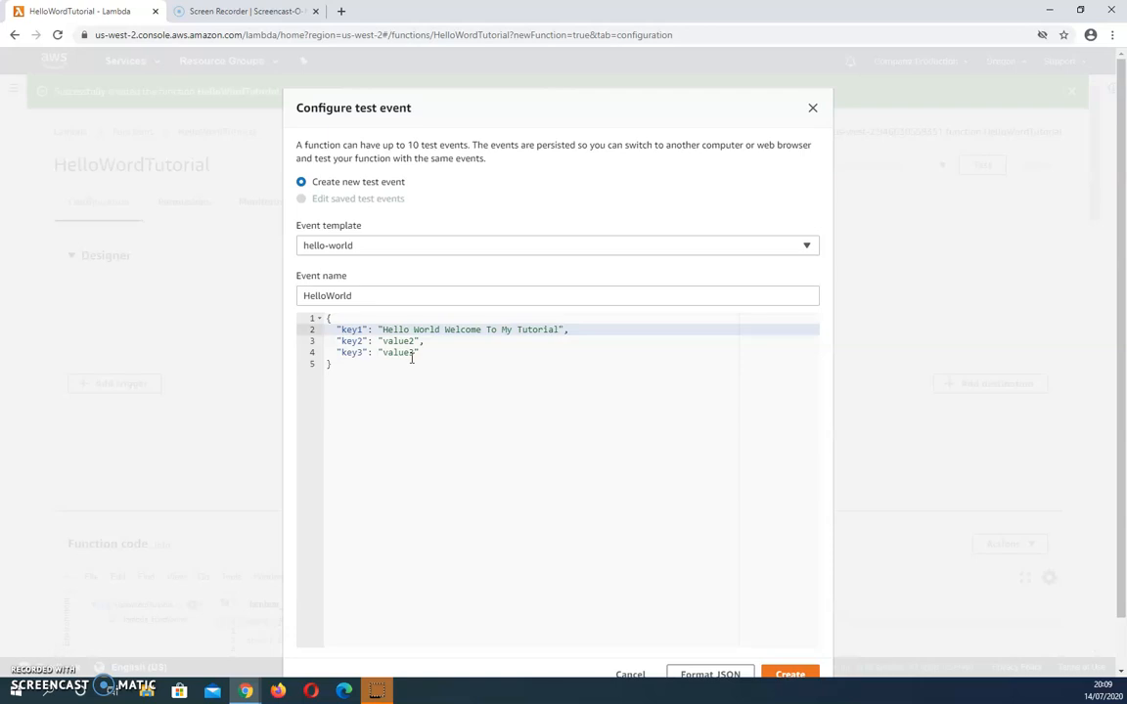
scroll(688, 244, "down", 1)
left_click(790, 620)
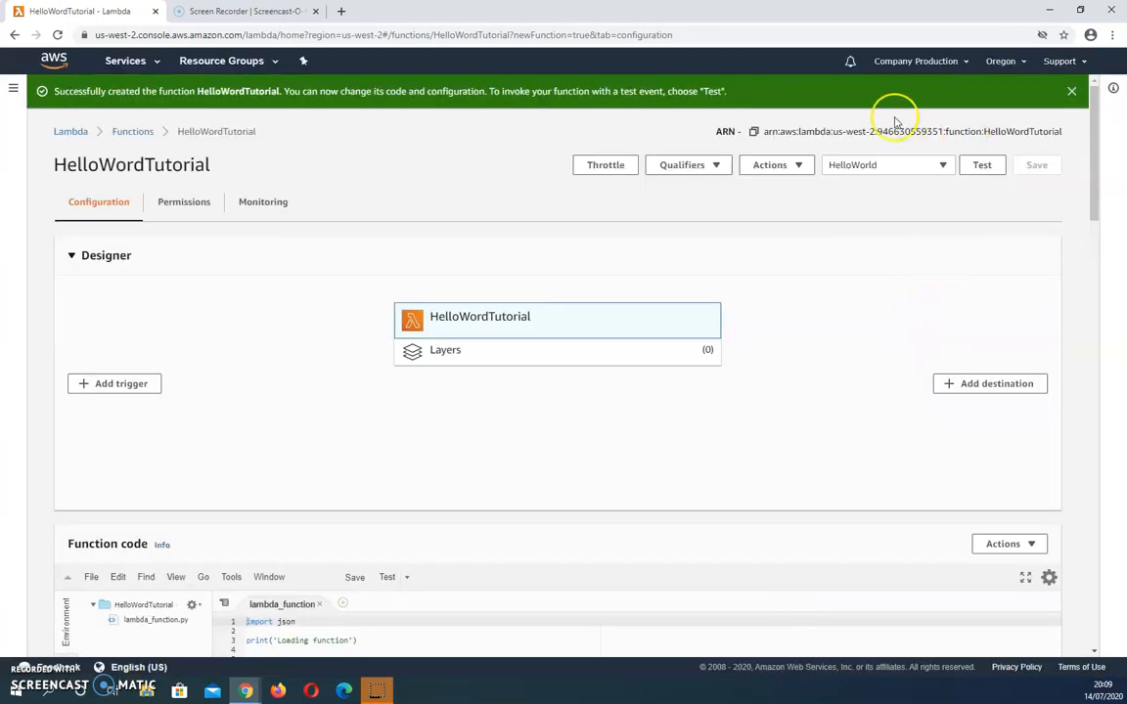
Step: Test the function with the HelloWorld event and expand the details of the execution result
left_click(982, 166)
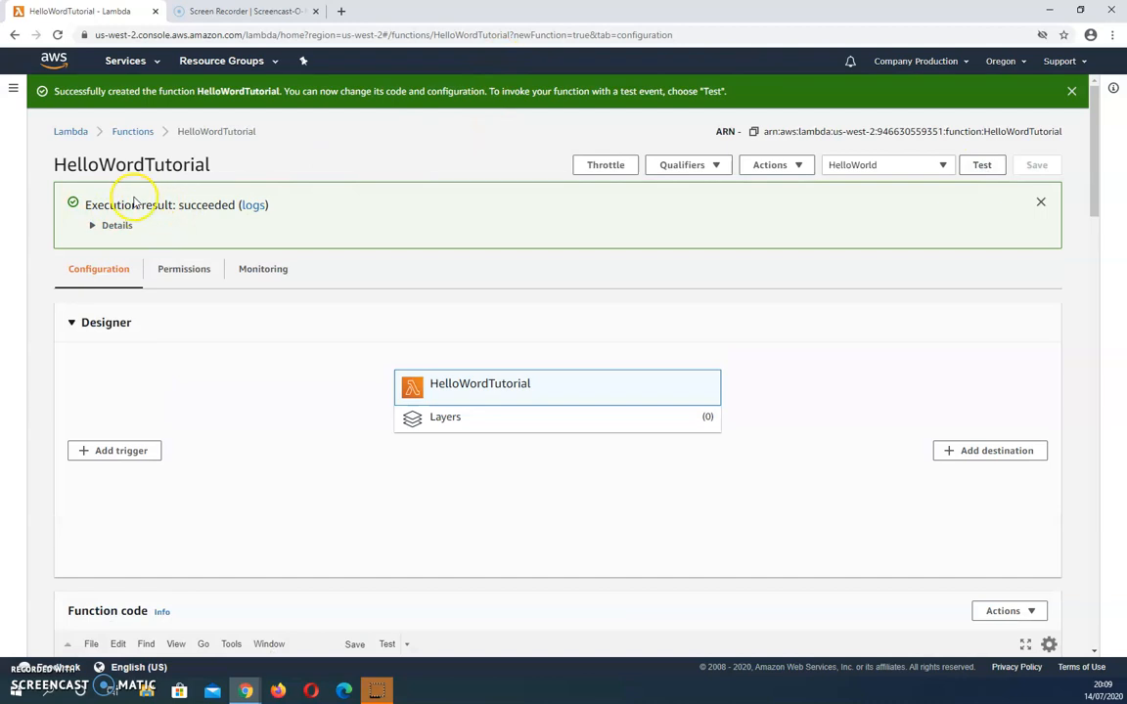
left_click(114, 225)
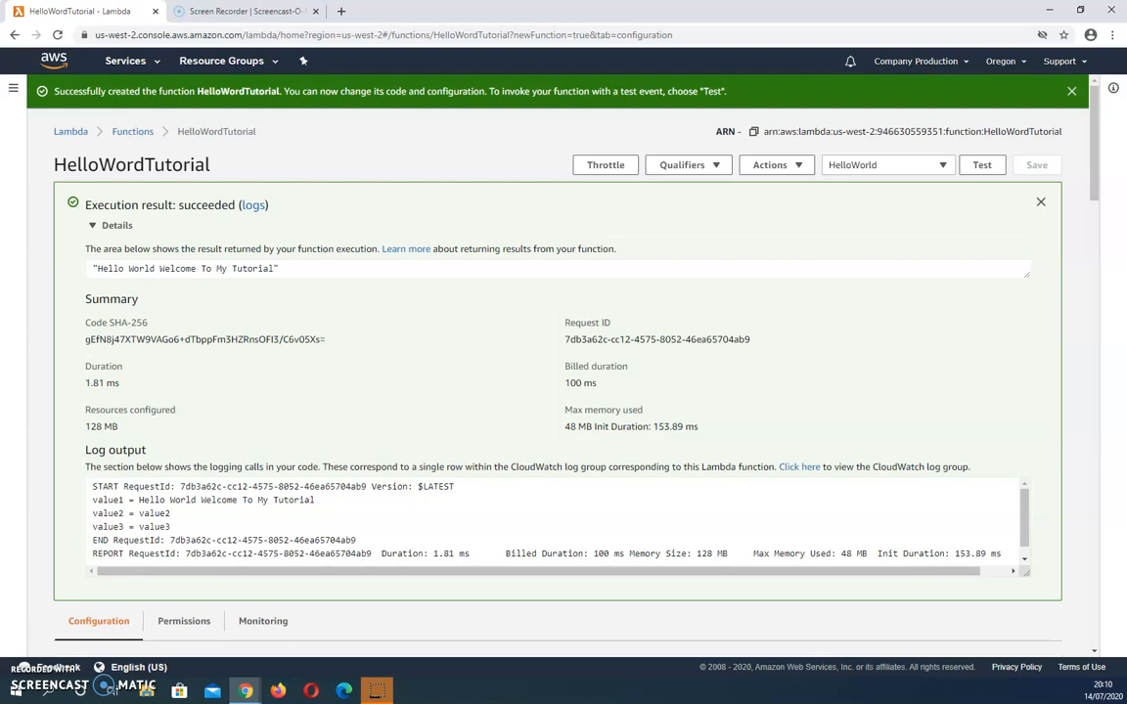
Step: Switch to CloudWatch and examine the log events in the /aws/lambda/Hello-world-python log group's stream
left_click(137, 61)
left_click(54, 146)
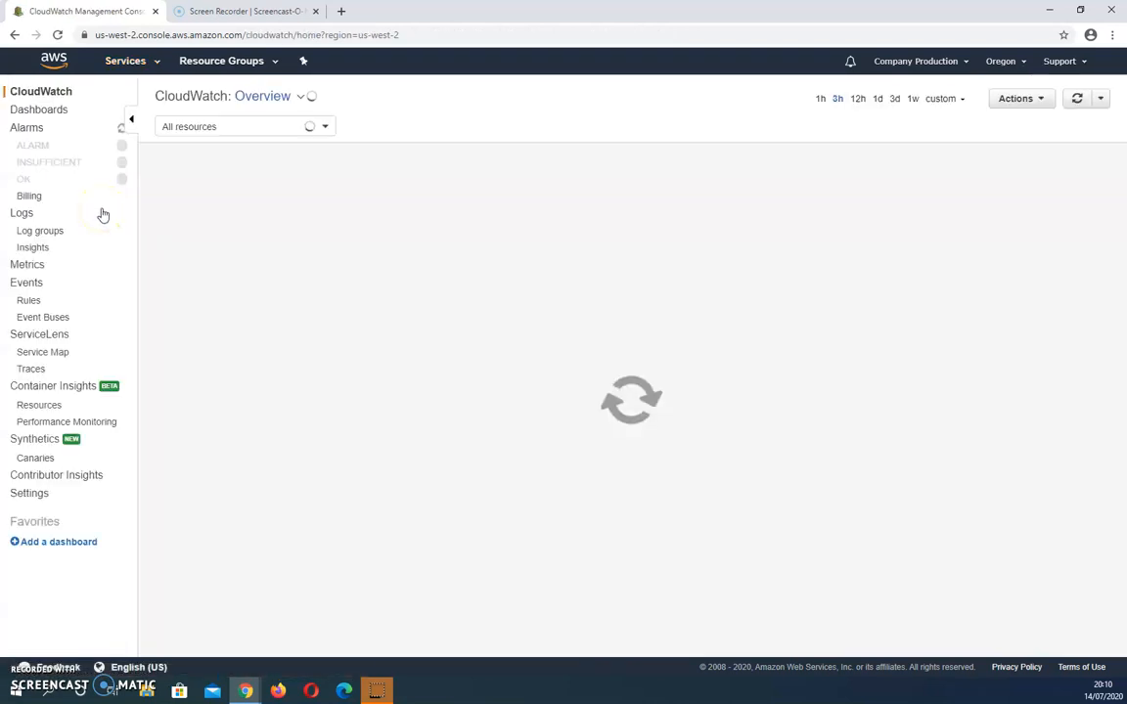
left_click(41, 237)
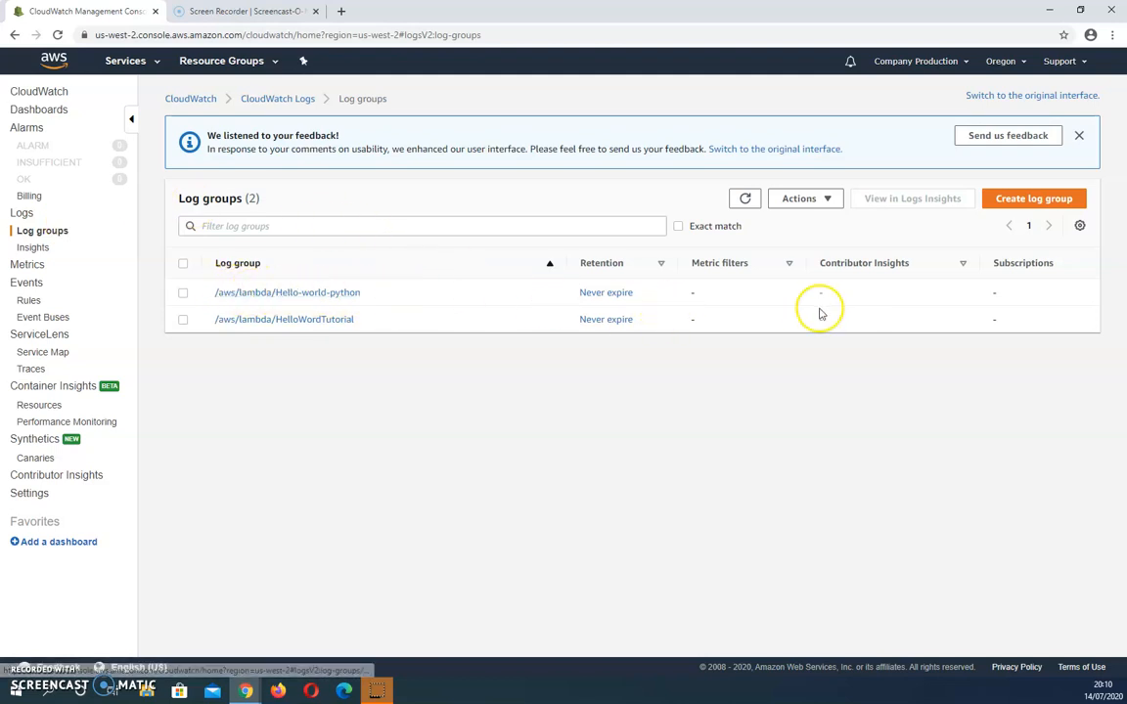
left_click(277, 294)
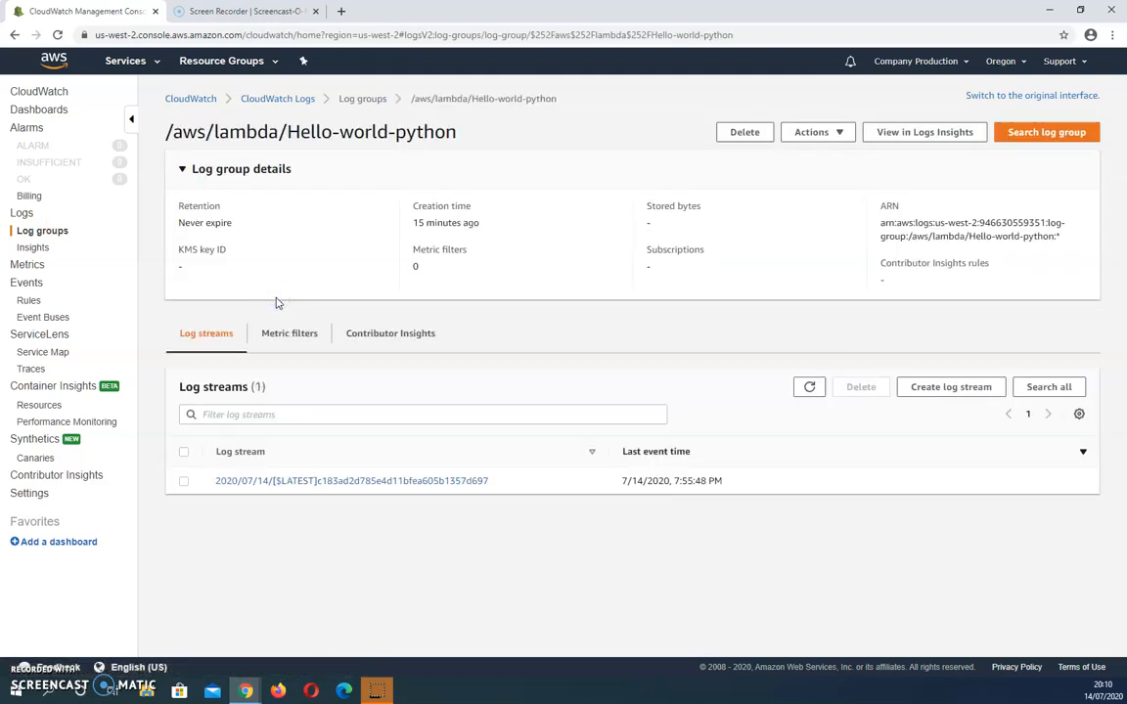
left_click(281, 483)
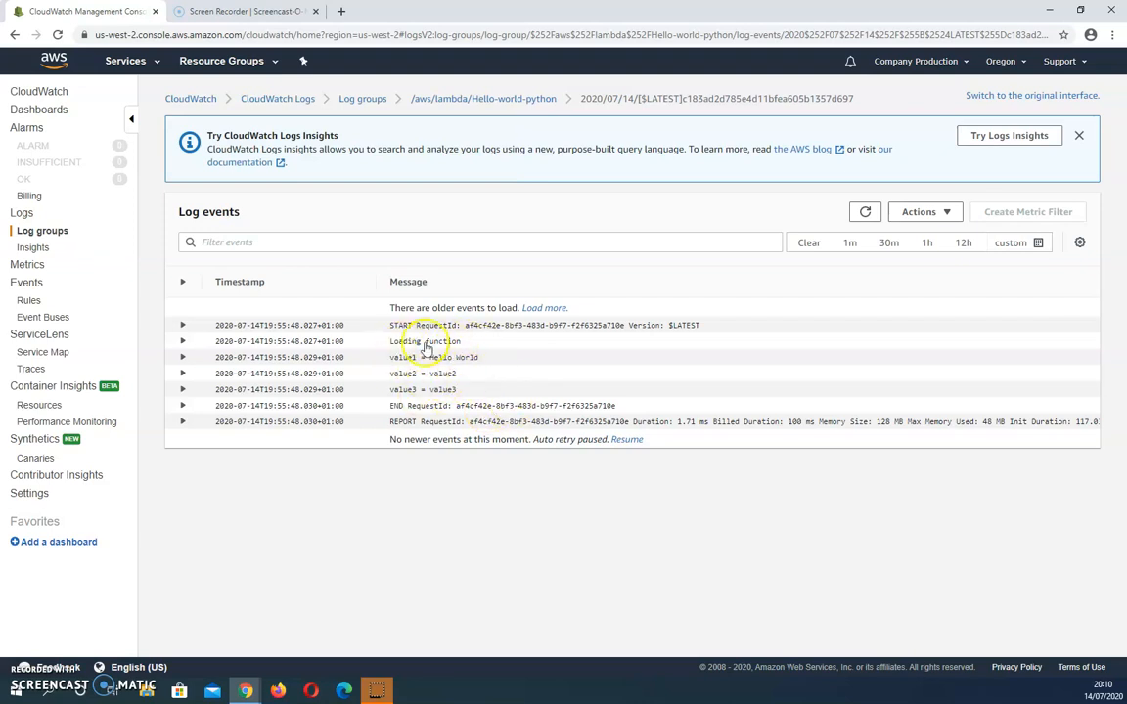
Step: Return to the log groups and open the log stream of /aws/lambda/HelloWordTutorial
left_click(47, 230)
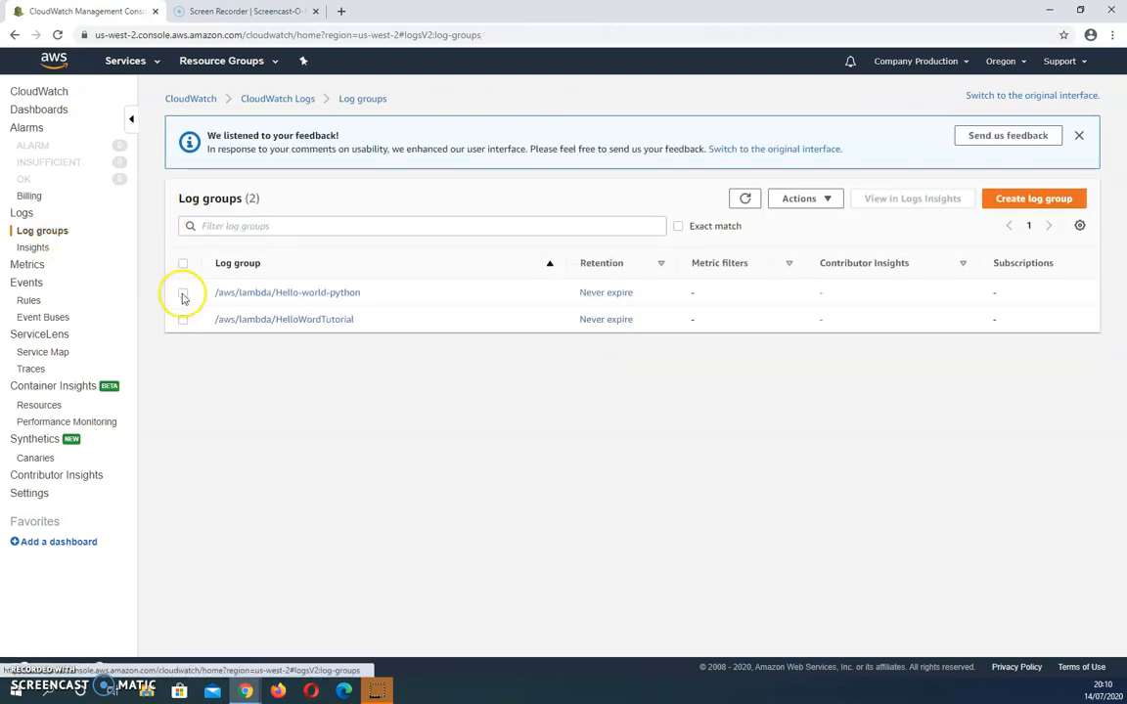
left_click(327, 320)
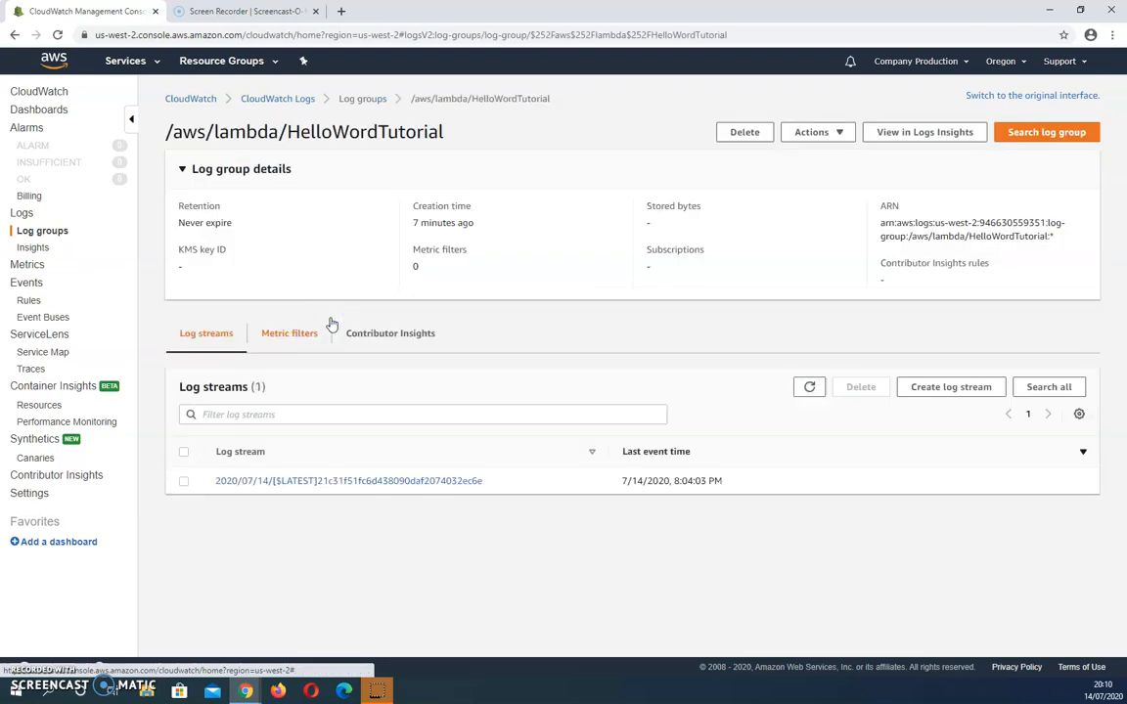
left_click(390, 480)
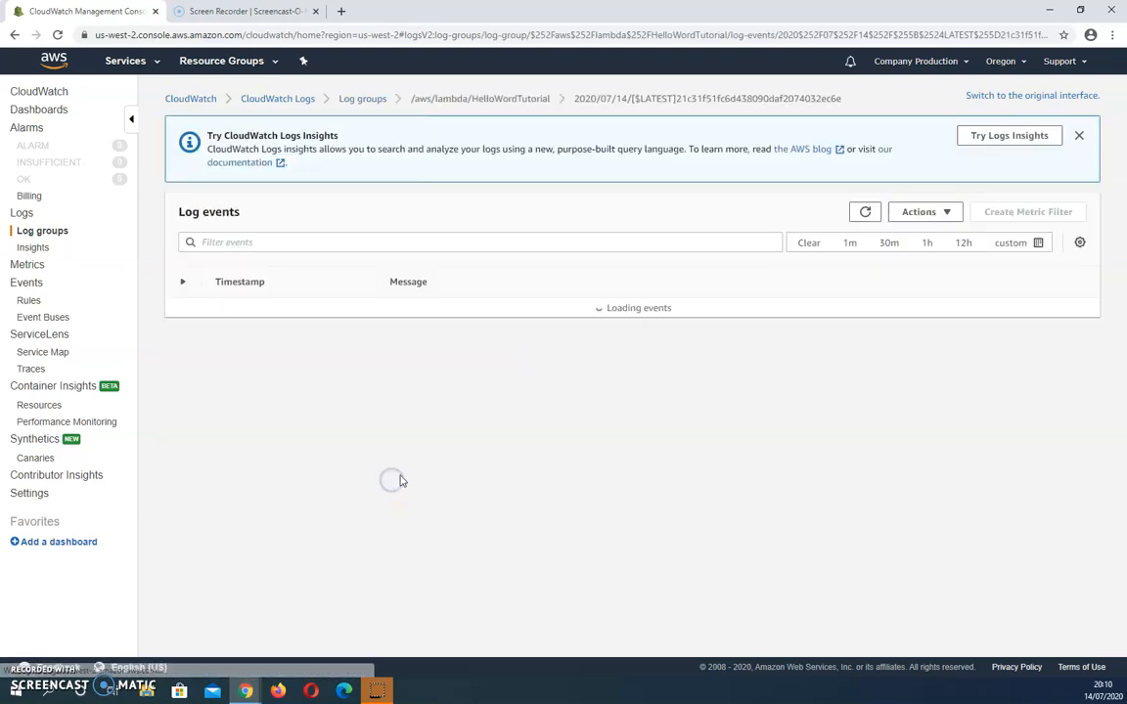